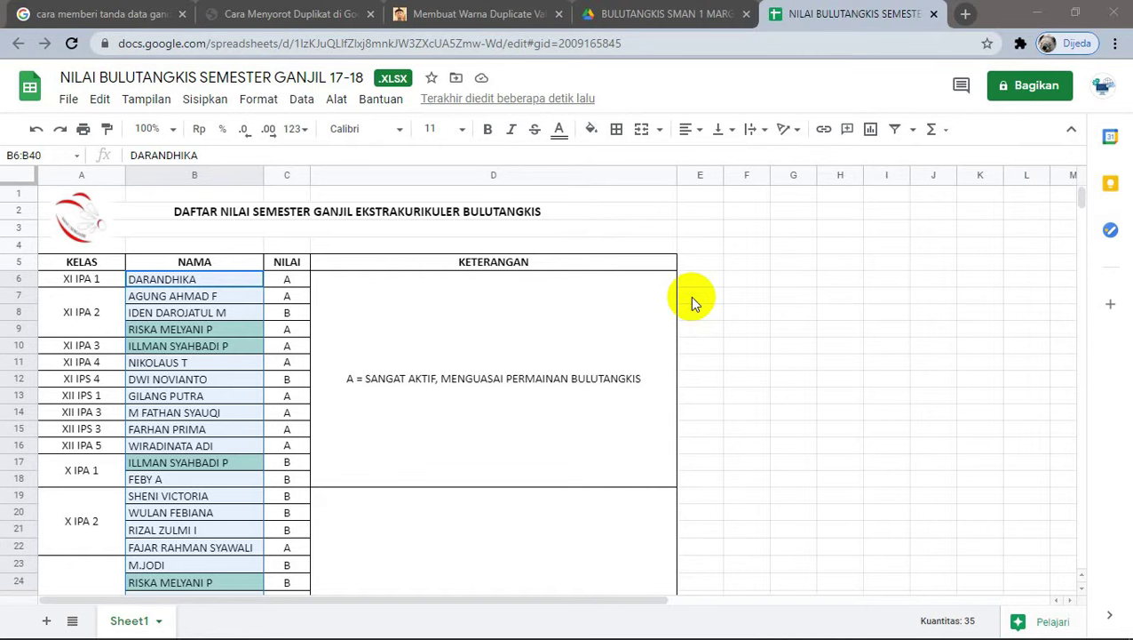
Step: Deselect the name column and scroll through the sheet to review the student names
click(690, 295)
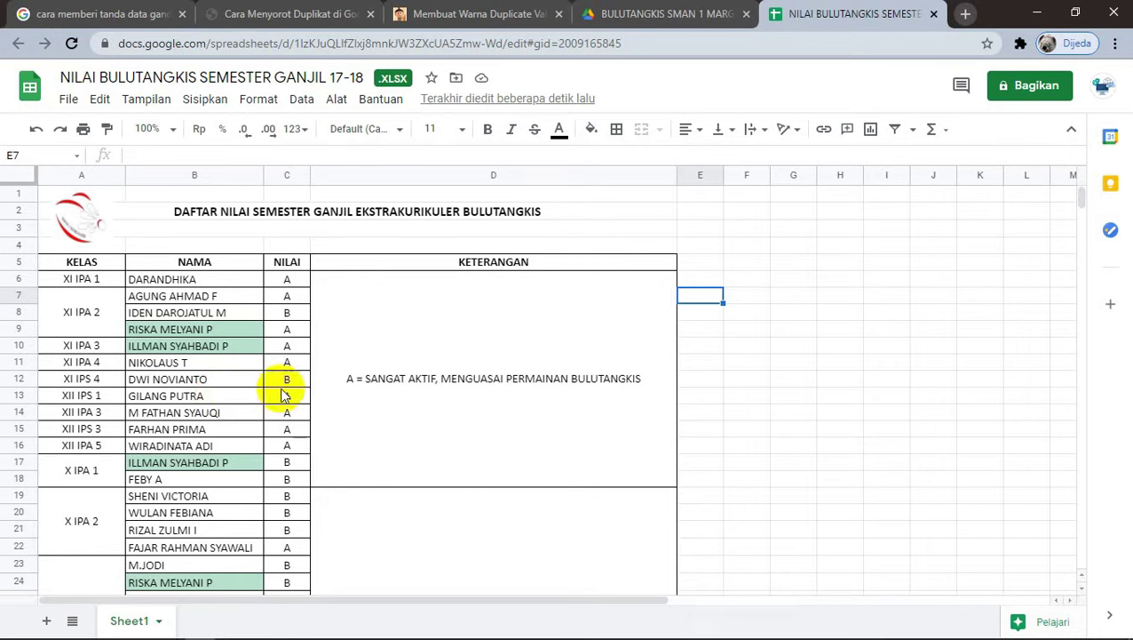
scroll(199, 421, down, 2)
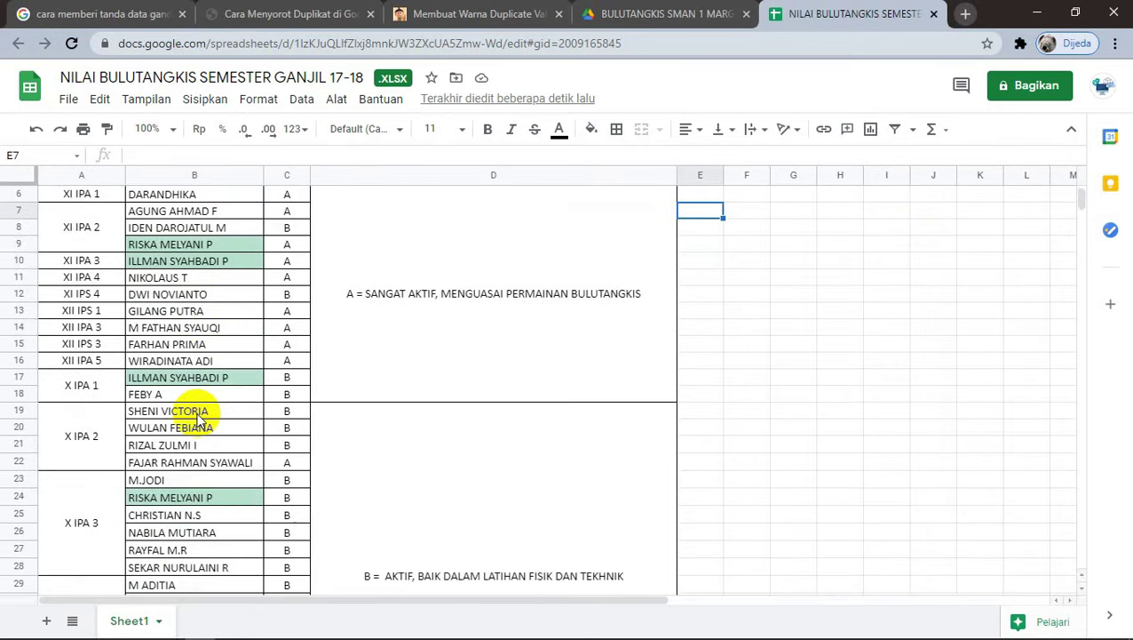
scroll(199, 421, down, 1)
scroll(199, 421, down, 1)
scroll(199, 421, down, 1)
scroll(199, 421, down, 1)
scroll(199, 421, up, 5)
scroll(199, 422, down, 3)
scroll(199, 421, down, 3)
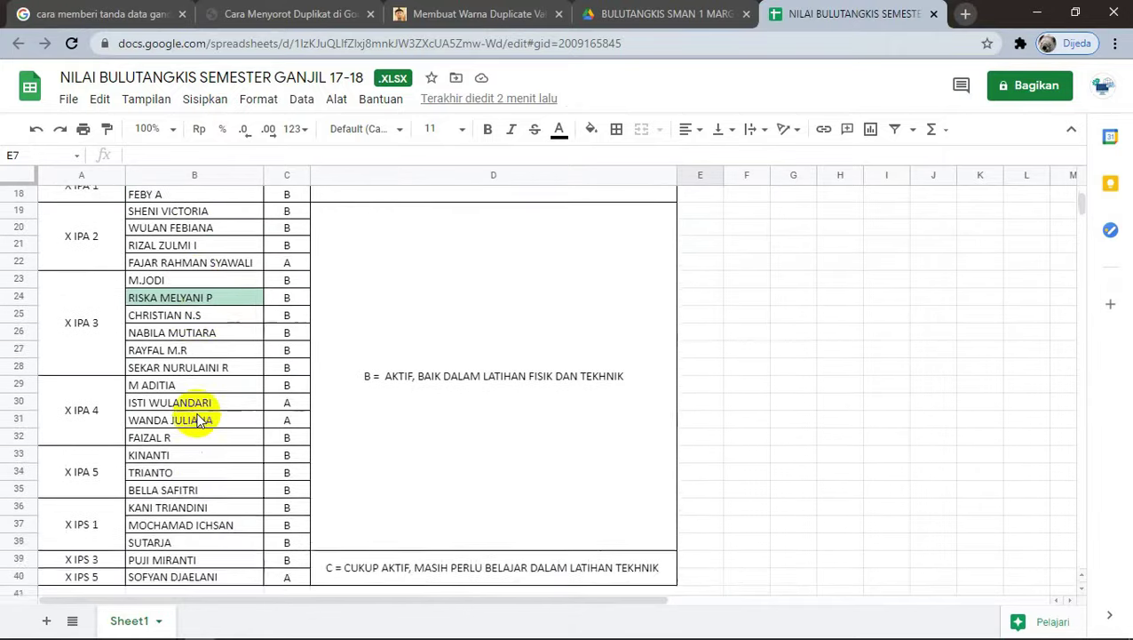
scroll(199, 421, down, 1)
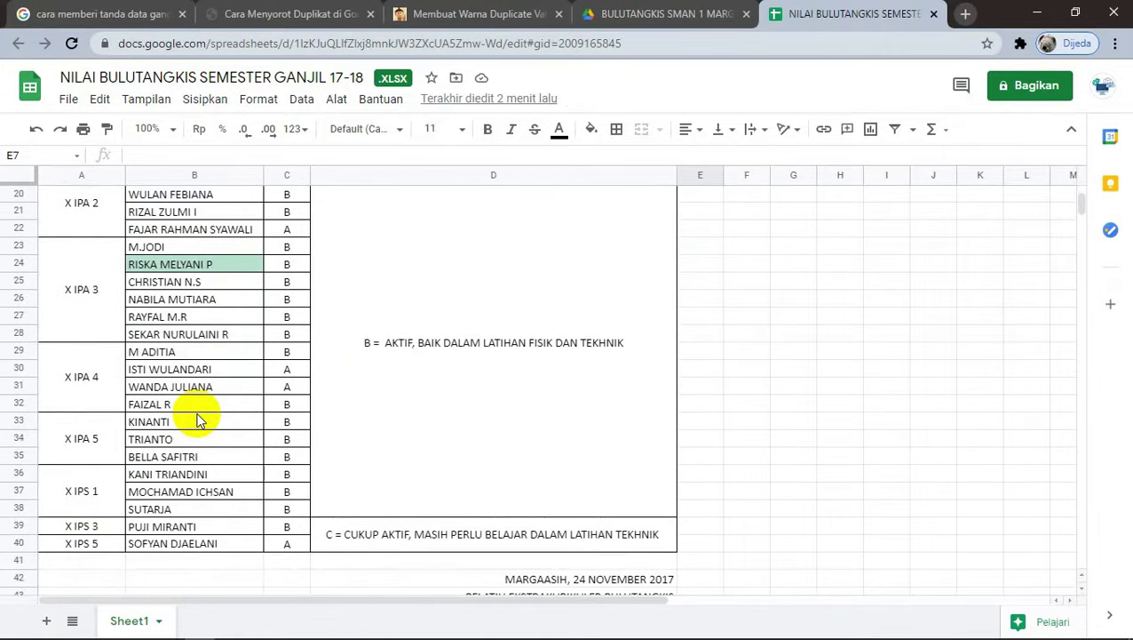
scroll(199, 421, down, 1)
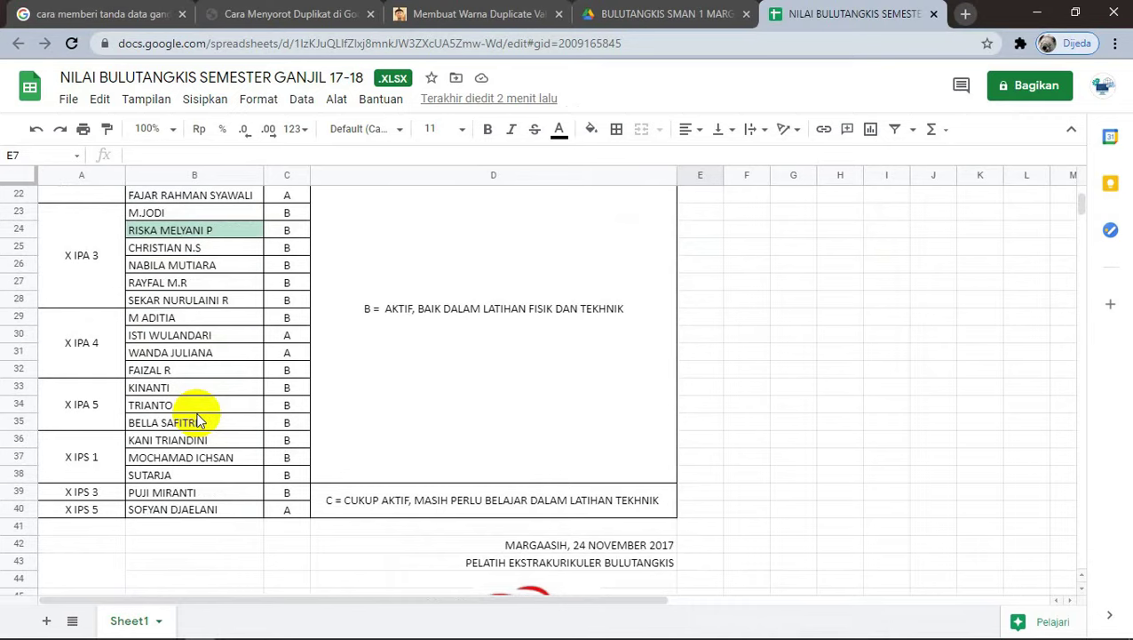
scroll(199, 421, up, 3)
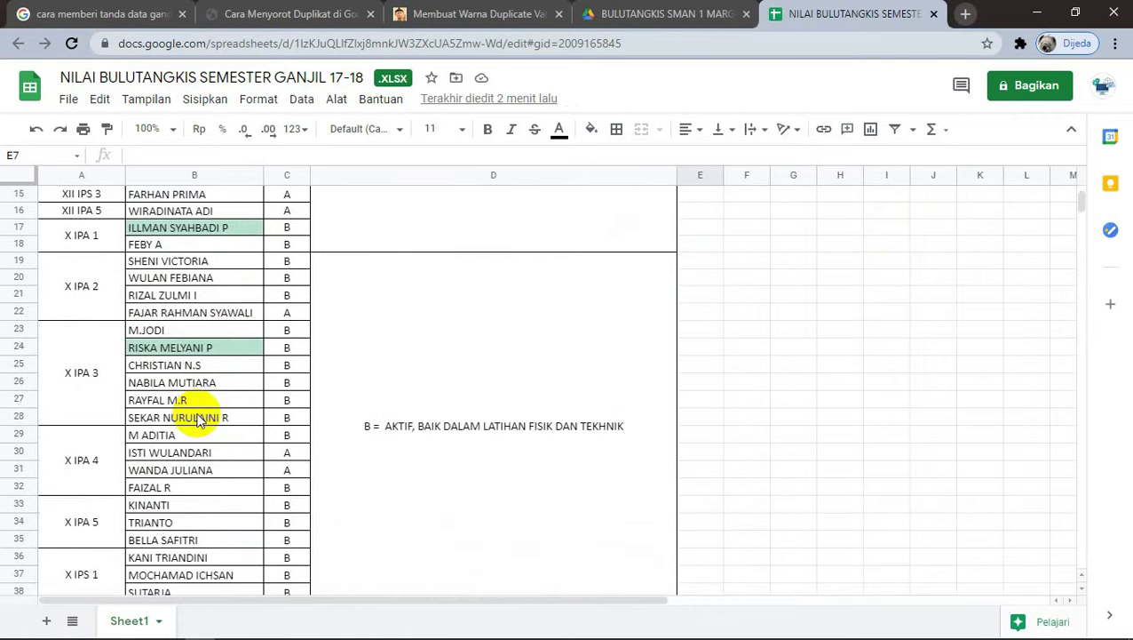
scroll(199, 422, up, 1)
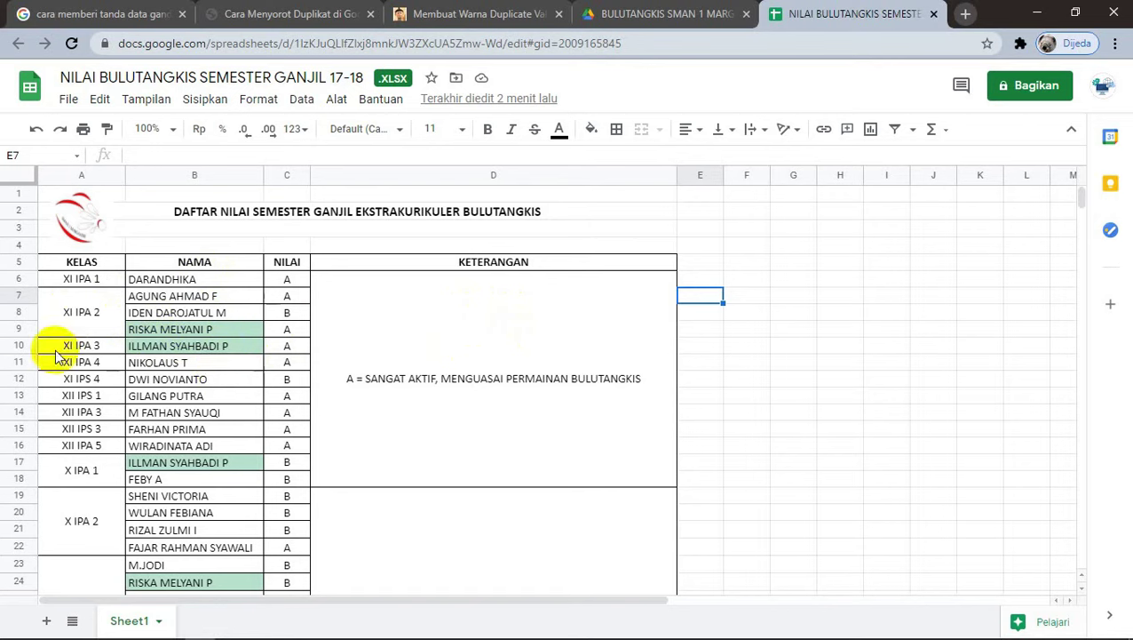
Step: Select the NAMA cells from B6 down to B40, scrolling to confirm the range
click(204, 281)
click(222, 349)
mouse_move(215, 279)
mouse_down()
mouse_move(216, 621)
mouse_move(223, 487)
mouse_up()
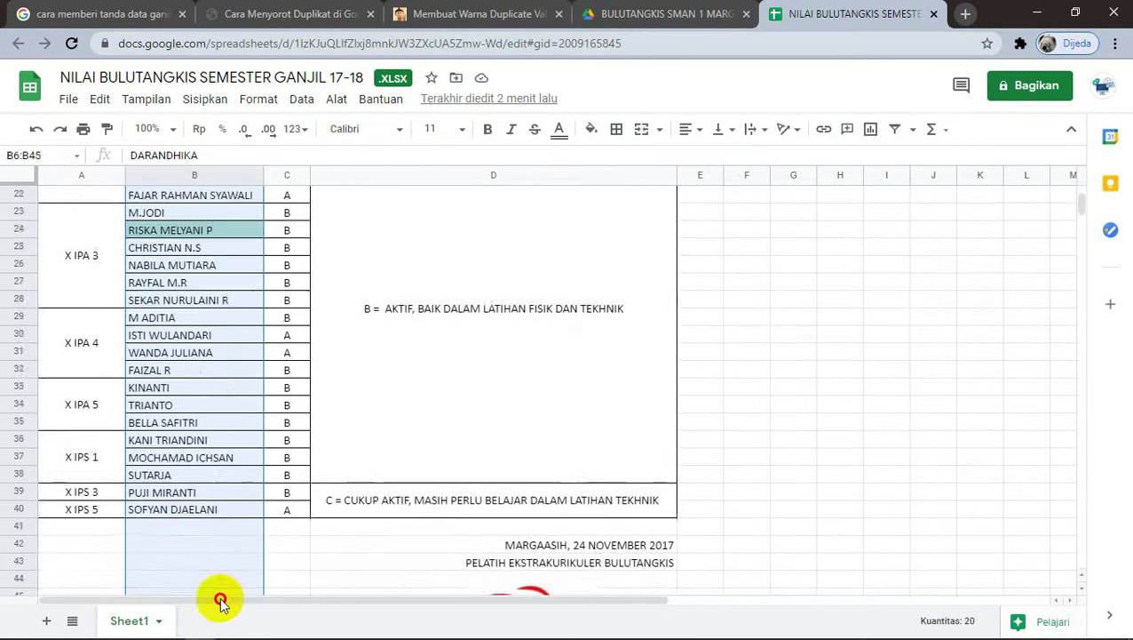
scroll(223, 486, up, 5)
scroll(224, 487, up, 3)
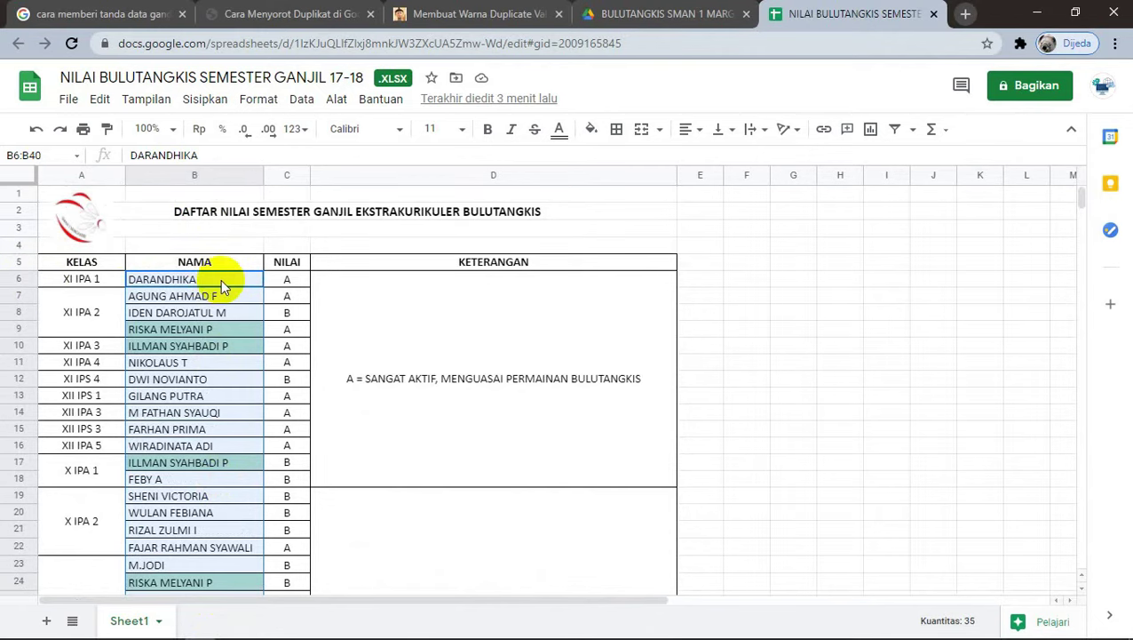
scroll(221, 220, down, 4)
scroll(221, 220, down, 3)
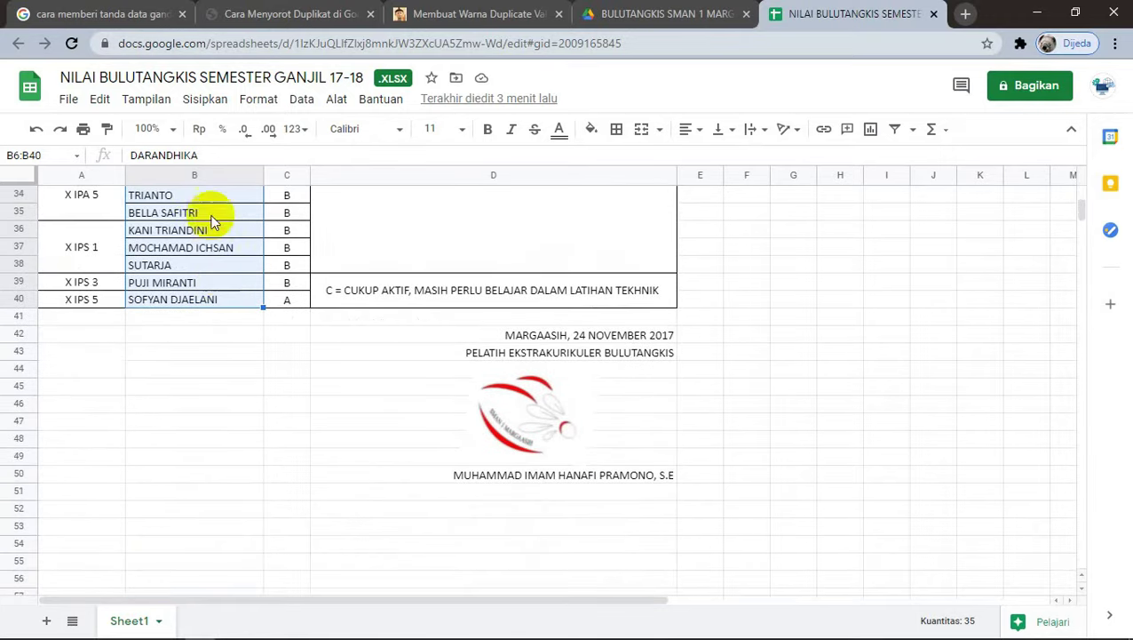
scroll(24, 282, up, 7)
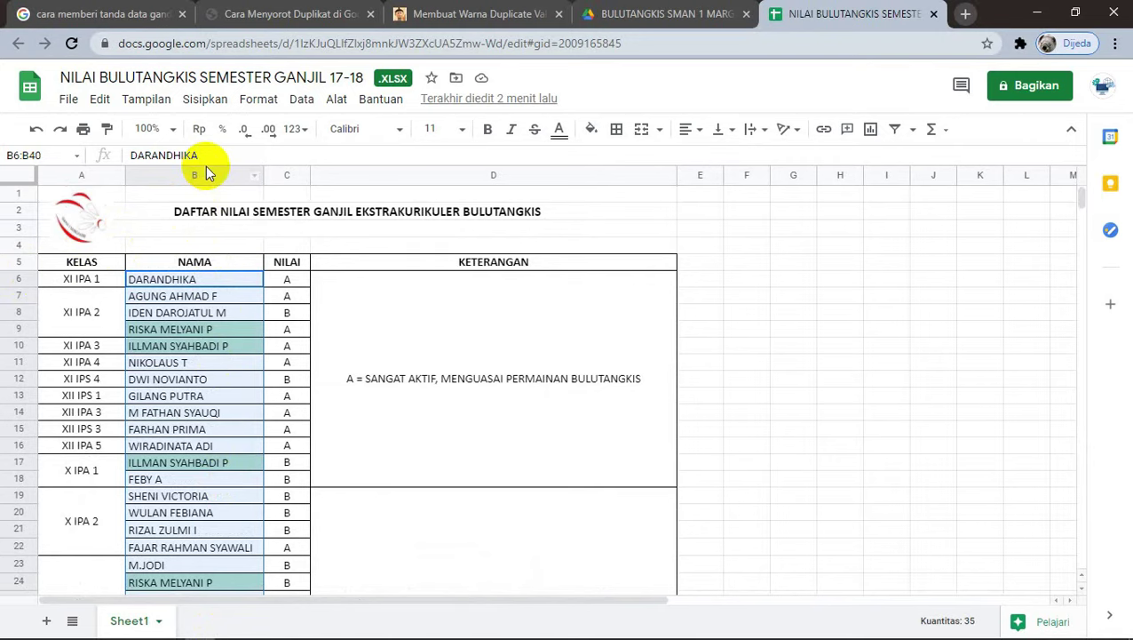
scroll(278, 299, down, 7)
scroll(225, 263, up, 2)
scroll(225, 263, up, 4)
scroll(225, 263, up, 1)
scroll(224, 263, up, 2)
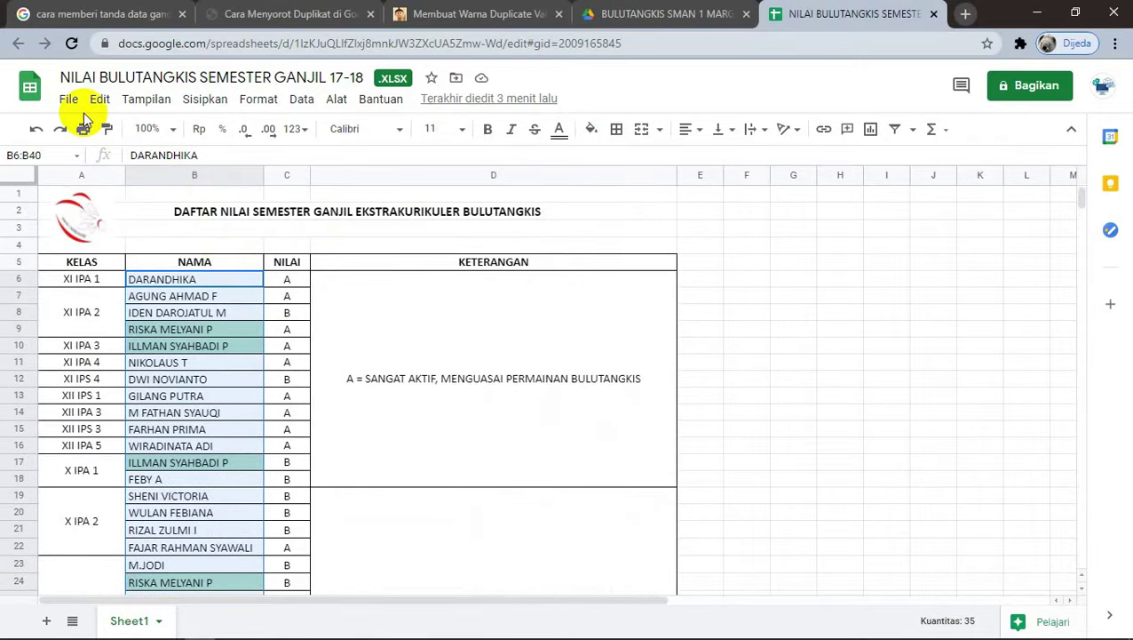
click(259, 101)
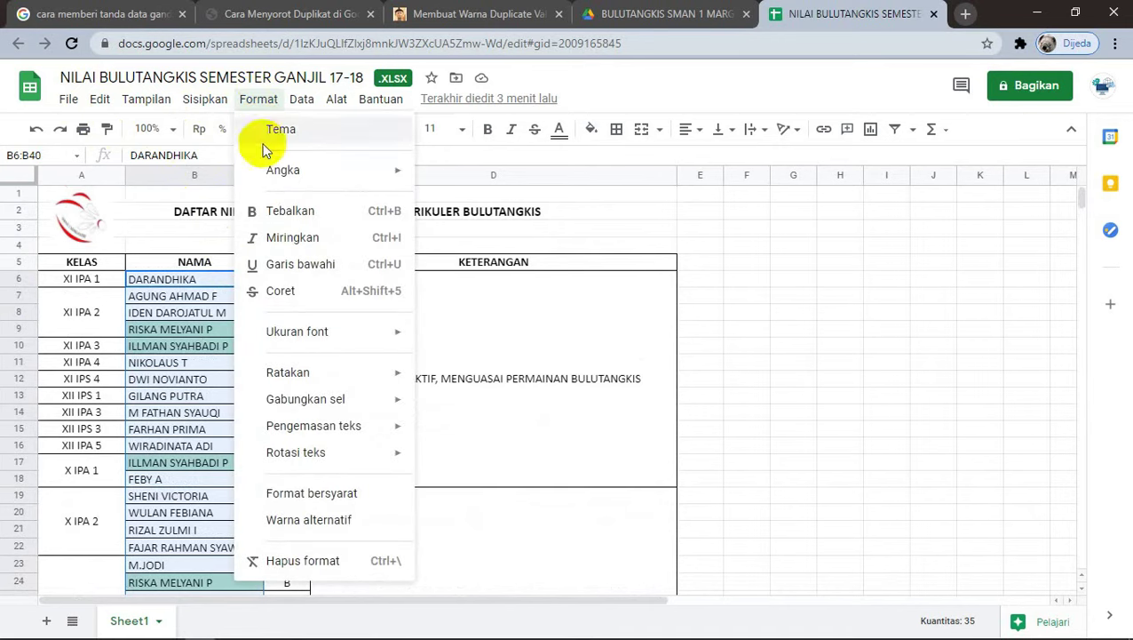
Step: Delete the existing custom-formula conditional formatting rule on B6:B40 and start a new rule
click(314, 499)
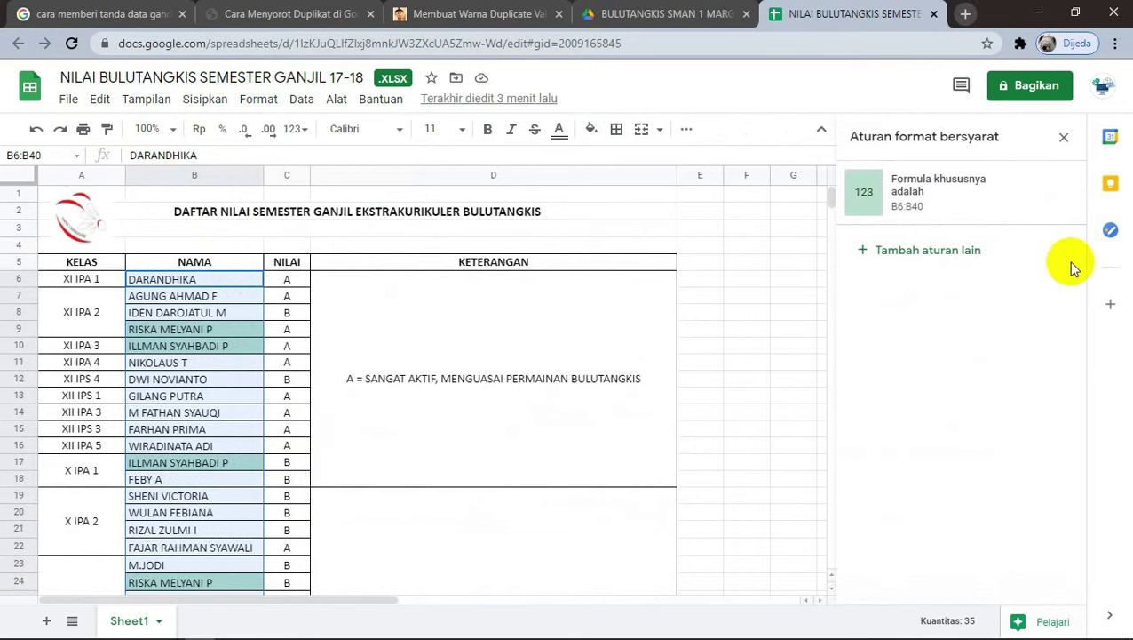
click(1057, 196)
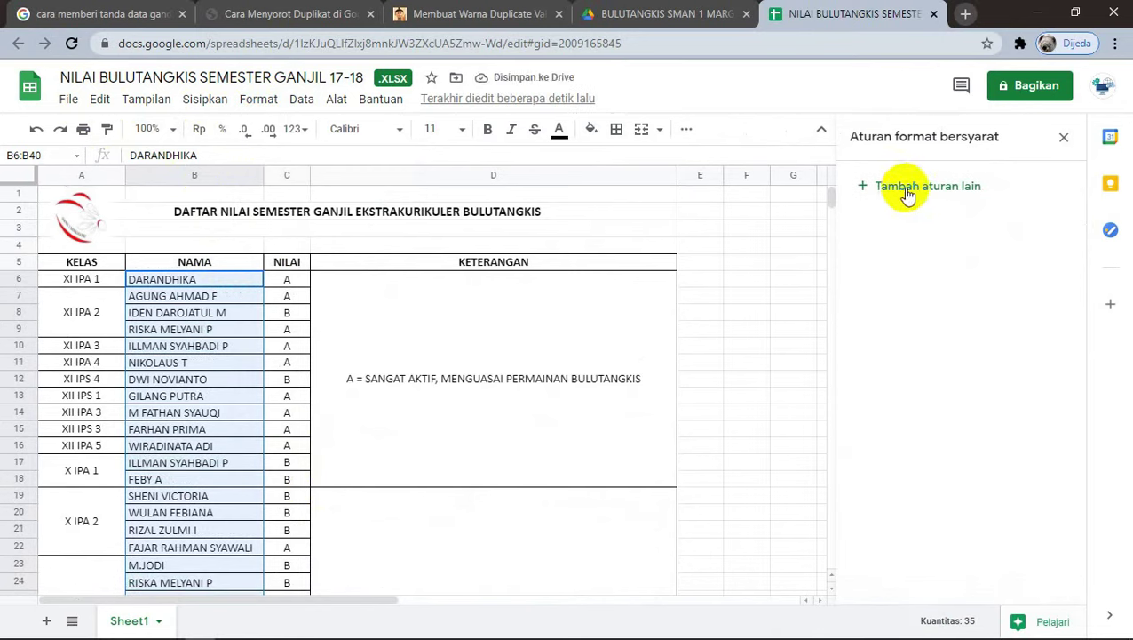
click(958, 201)
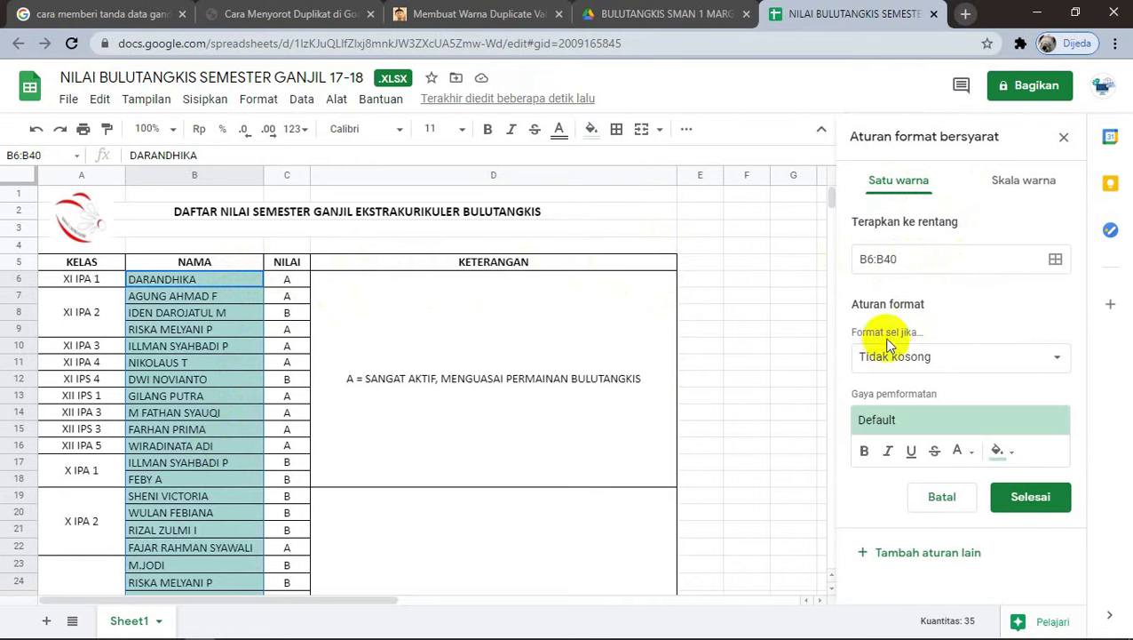
Step: Set the rule condition to 'Formula khususnya adalah' and begin the formula with =countif(B:B
click(906, 366)
scroll(901, 374, down, 3)
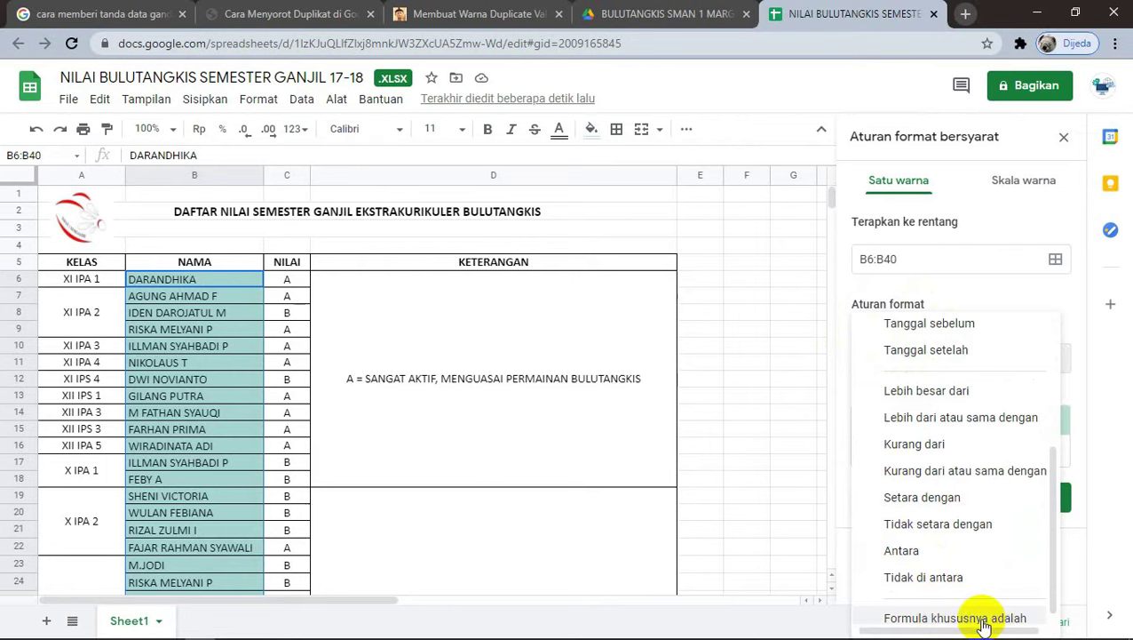
click(975, 619)
click(954, 402)
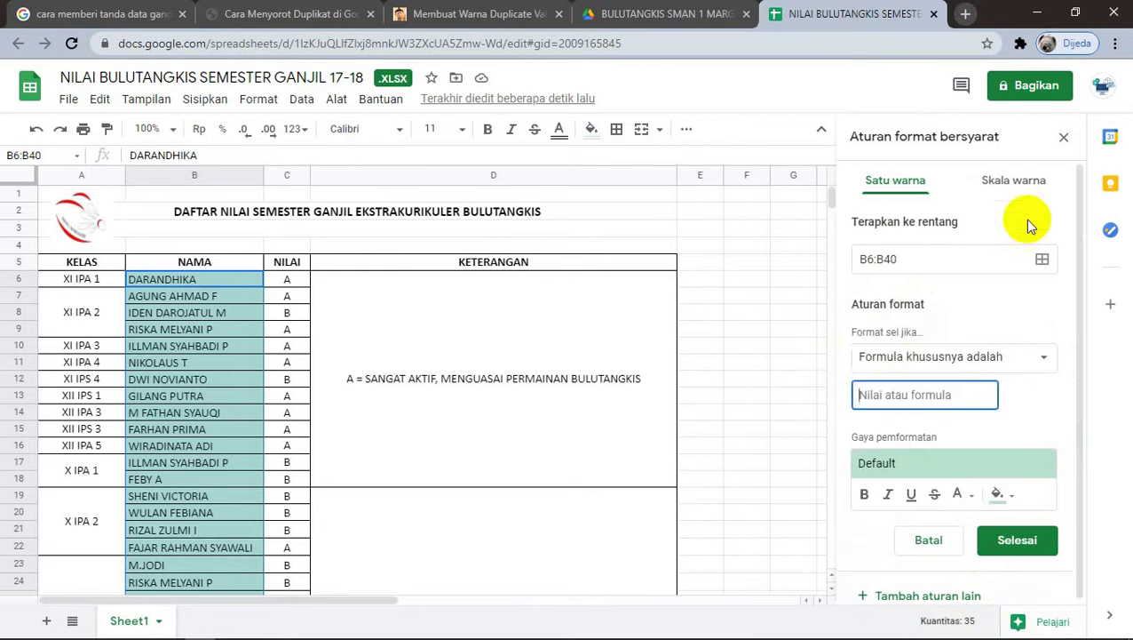
text(=)
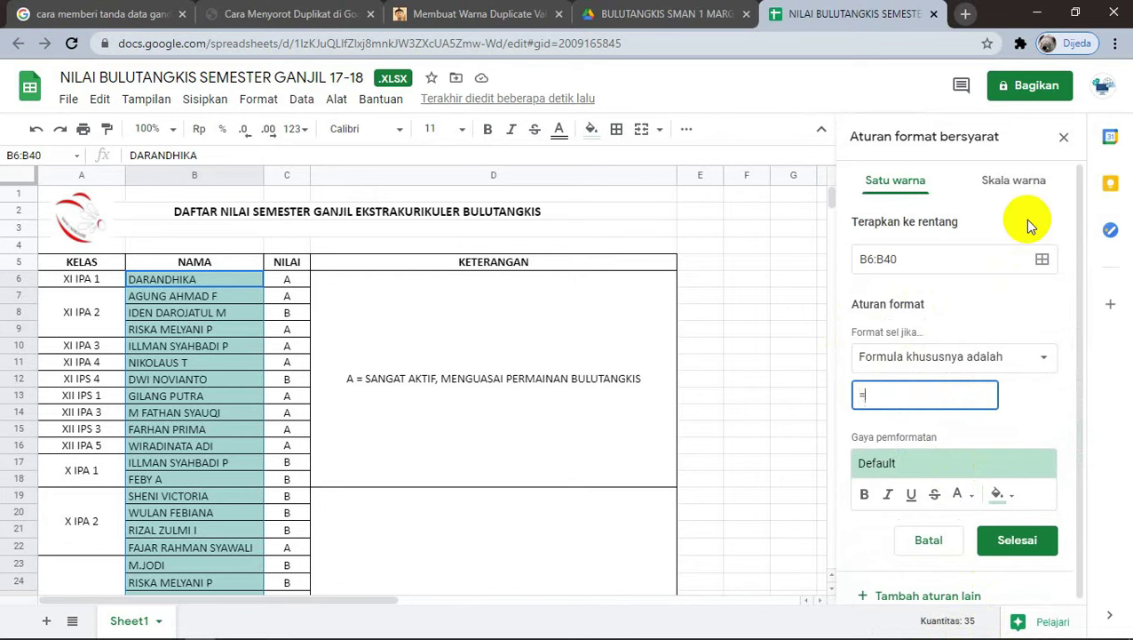
text(countif()
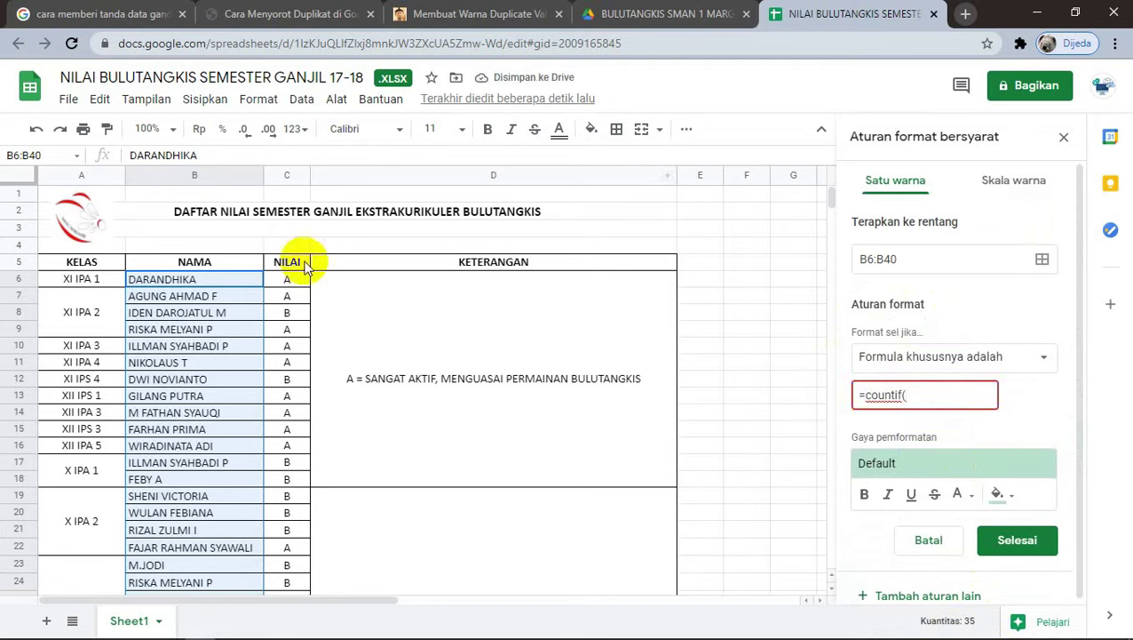
text(B)
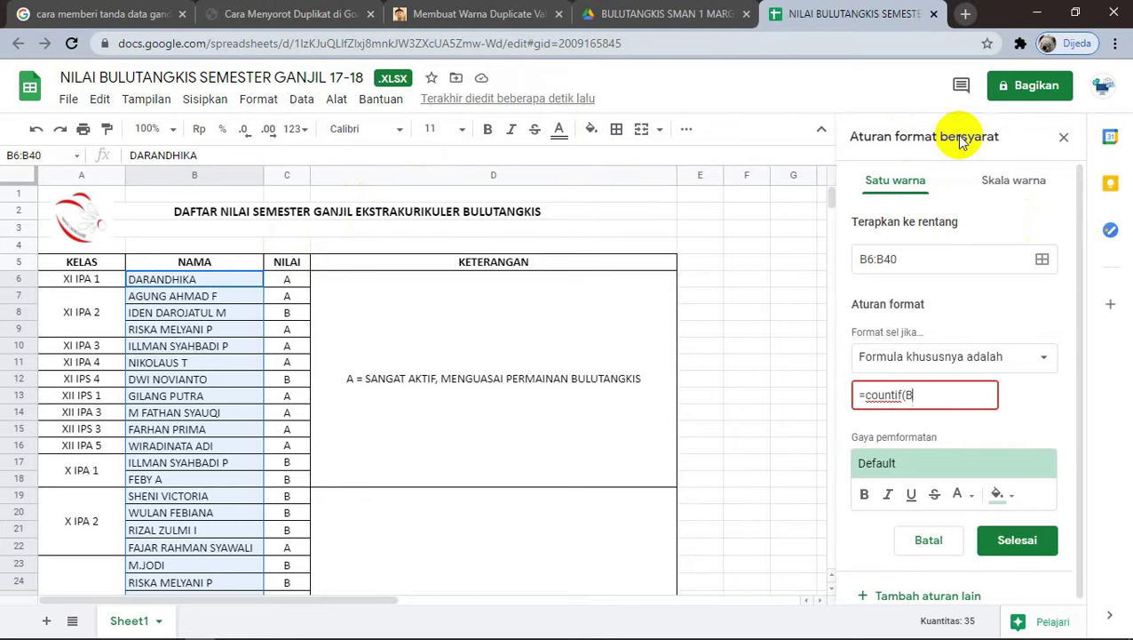
text(:)
text(B)
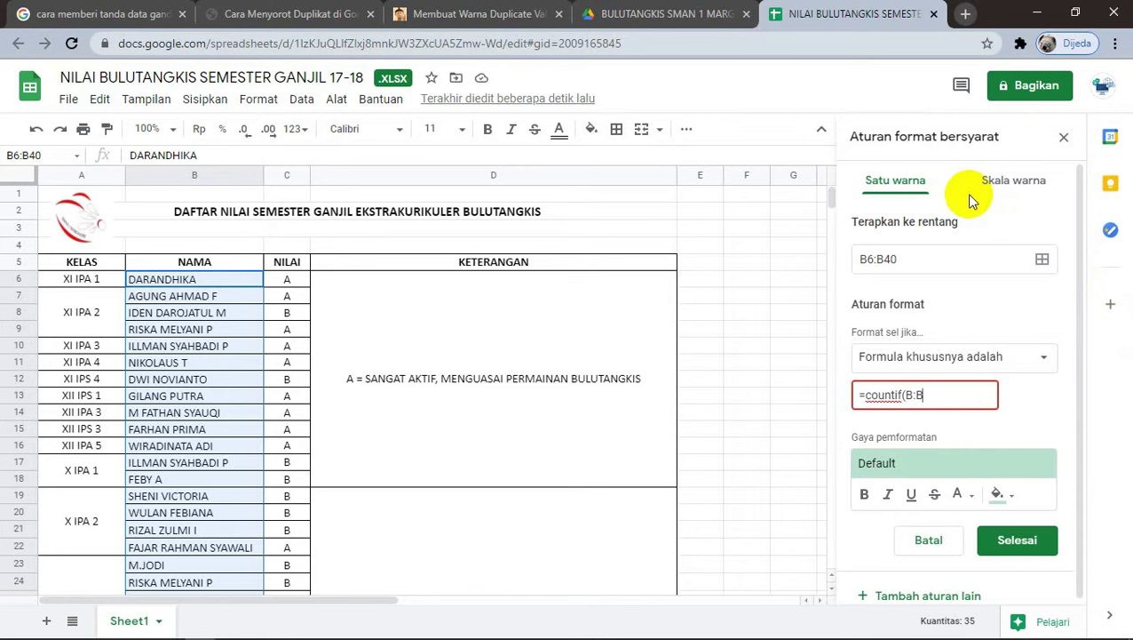
Step: Complete the custom formula as =countif(B:B;b6)>1 to flag repeated names
text(;)
text(;)
text(;b)
text(6)
text())
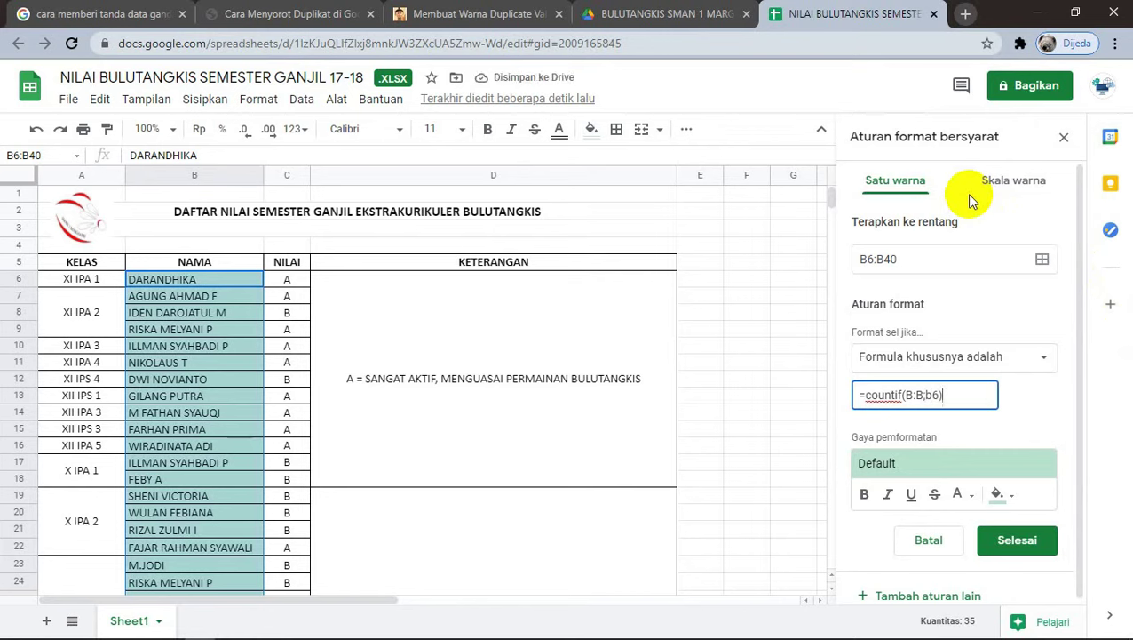
text(>1)
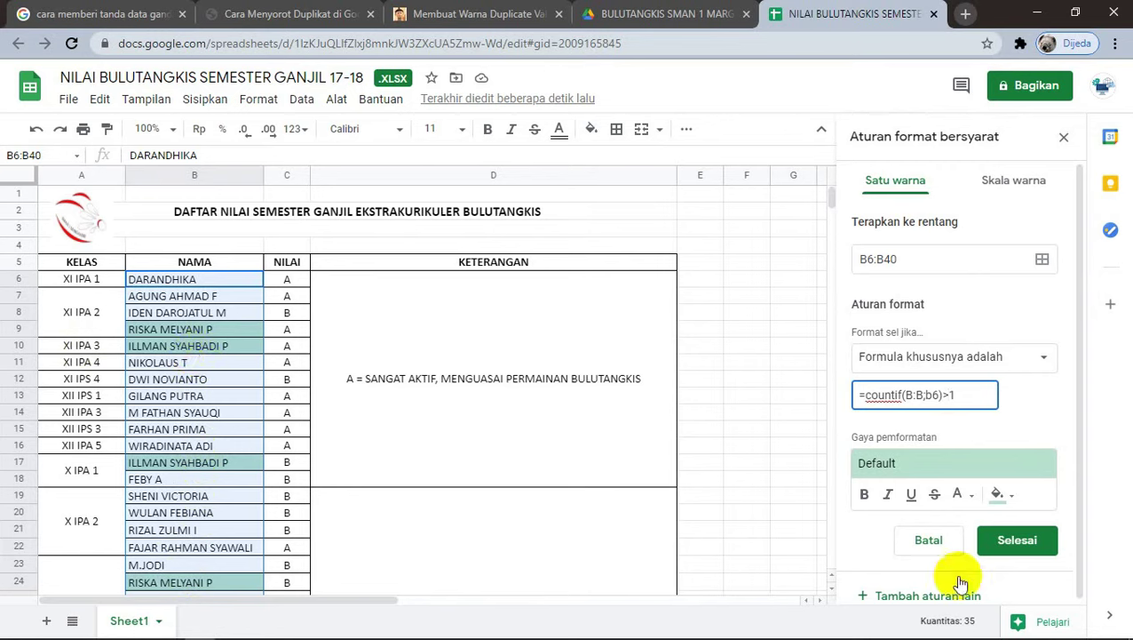
Step: Change the highlight fill to dark red and check the red duplicate names in the sheet
click(1011, 496)
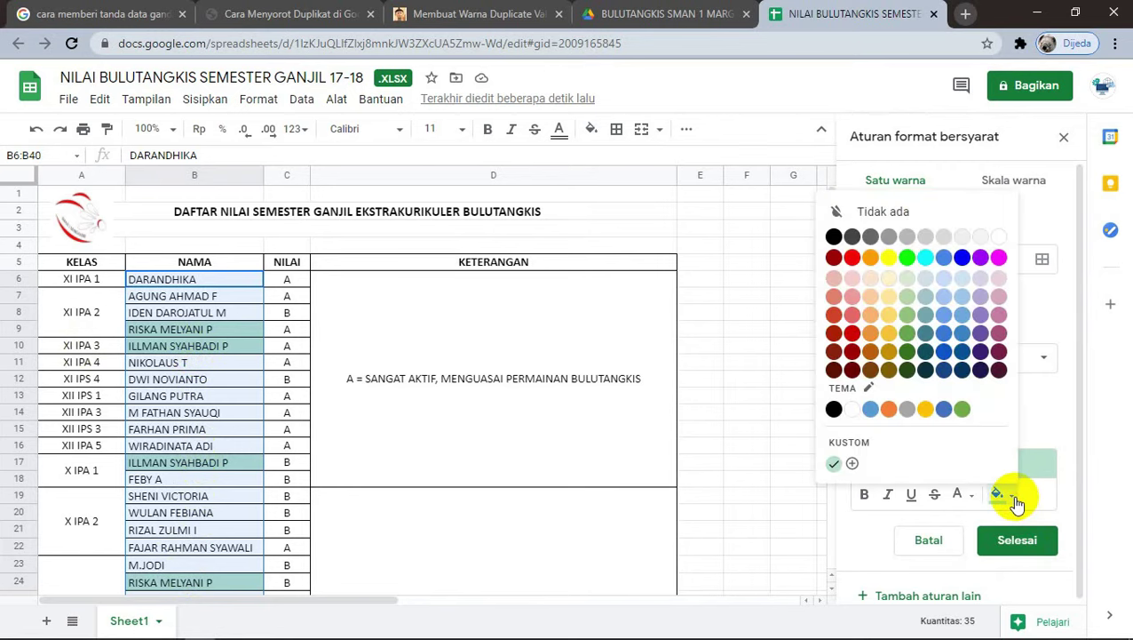
click(852, 333)
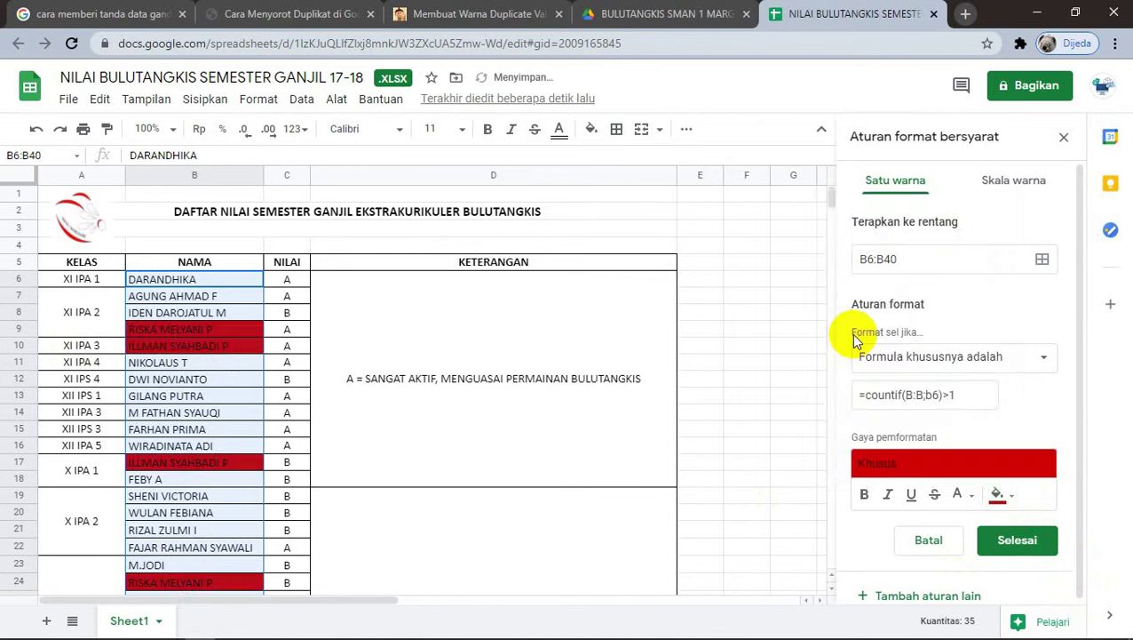
scroll(142, 422, down, 2)
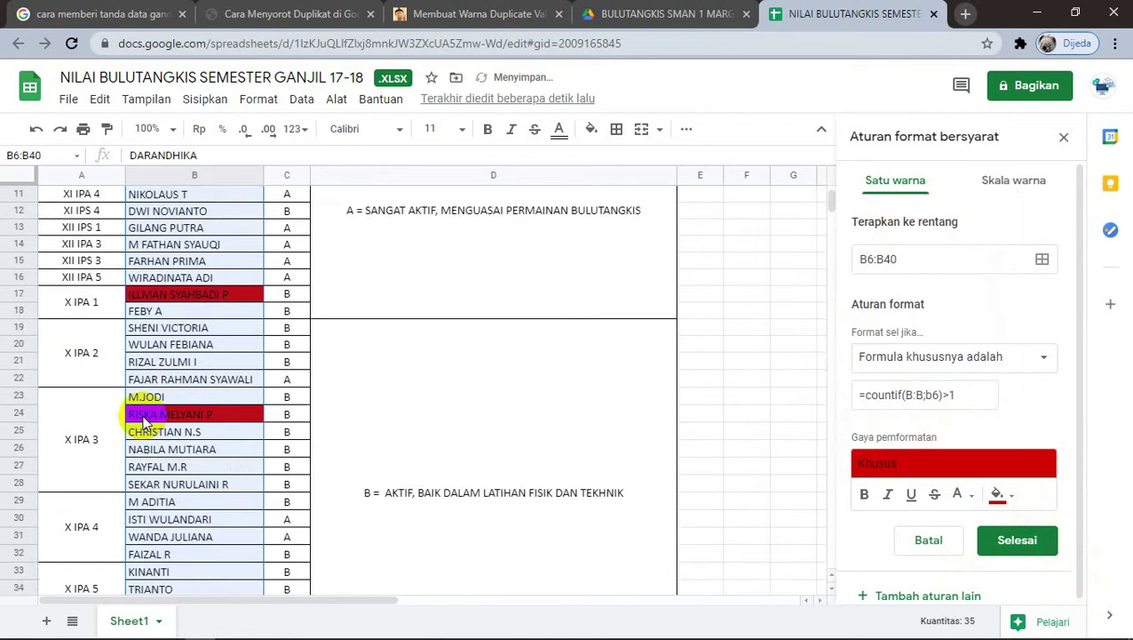
scroll(146, 427, down, 2)
scroll(302, 455, down, 3)
scroll(240, 462, up, 3)
scroll(197, 473, up, 5)
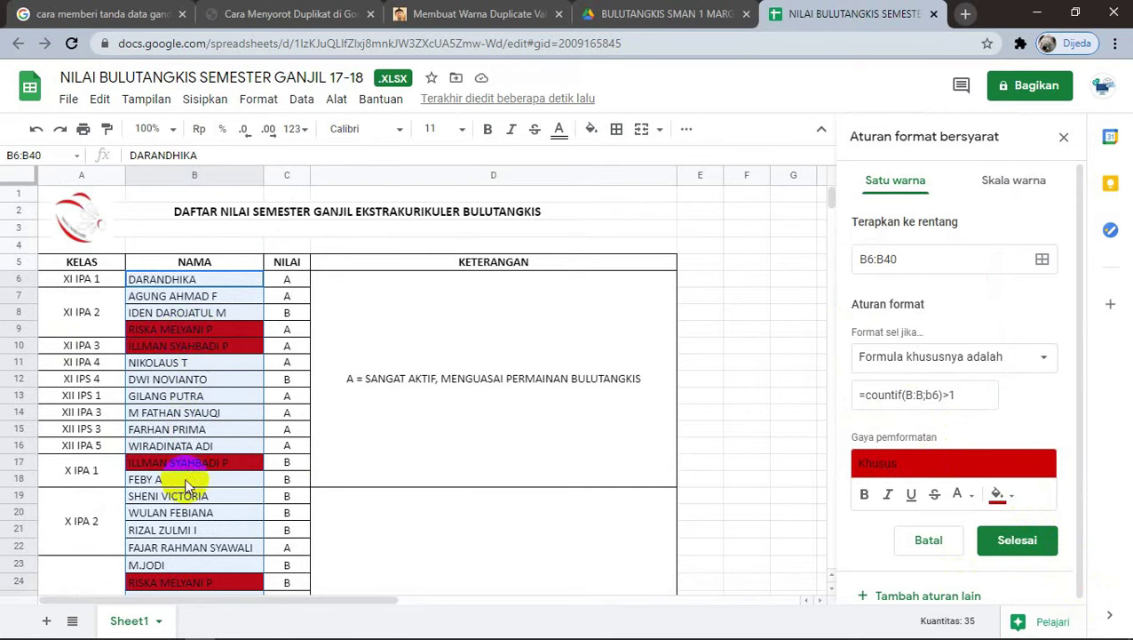
scroll(182, 484, down, 1)
scroll(188, 551, down, 1)
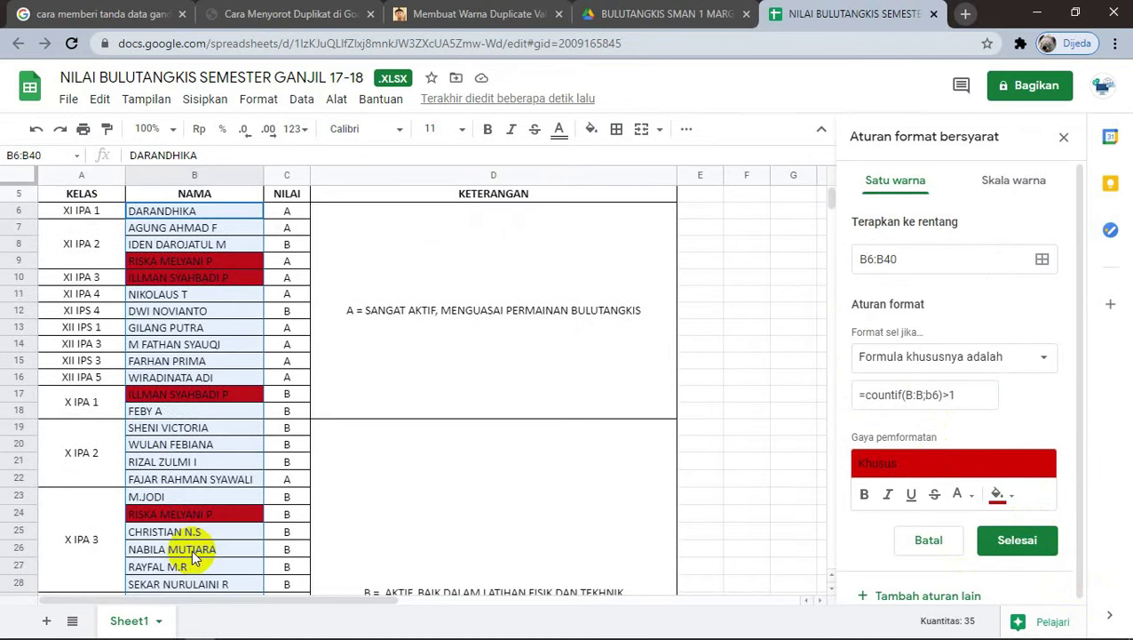
scroll(195, 555, down, 1)
scroll(194, 555, down, 2)
scroll(193, 555, down, 1)
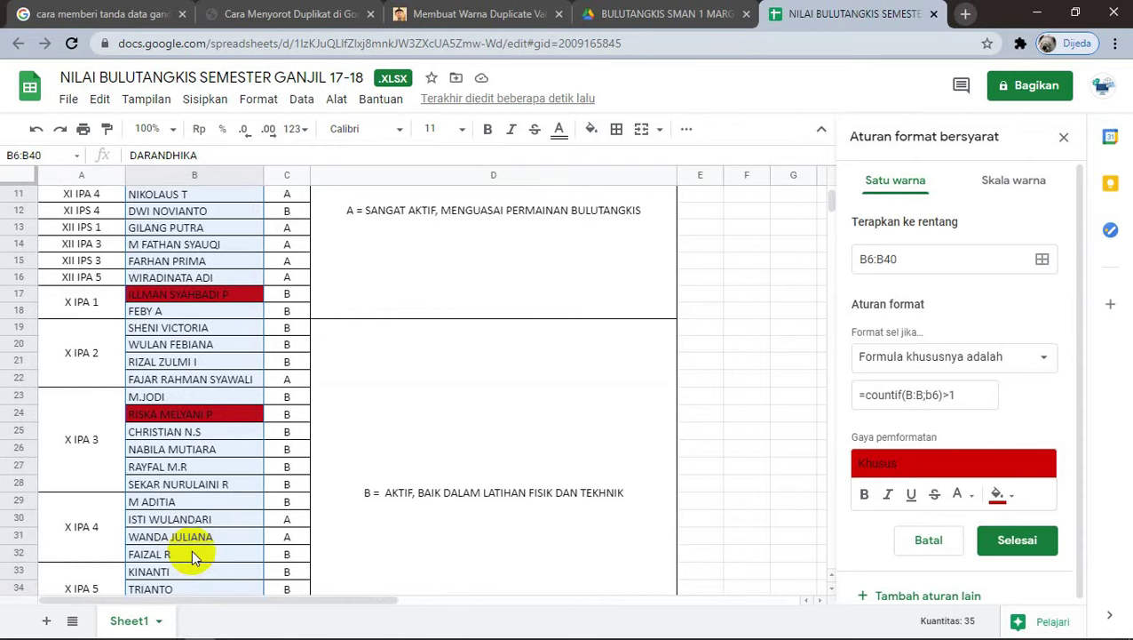
scroll(191, 549, up, 2)
scroll(191, 543, up, 1)
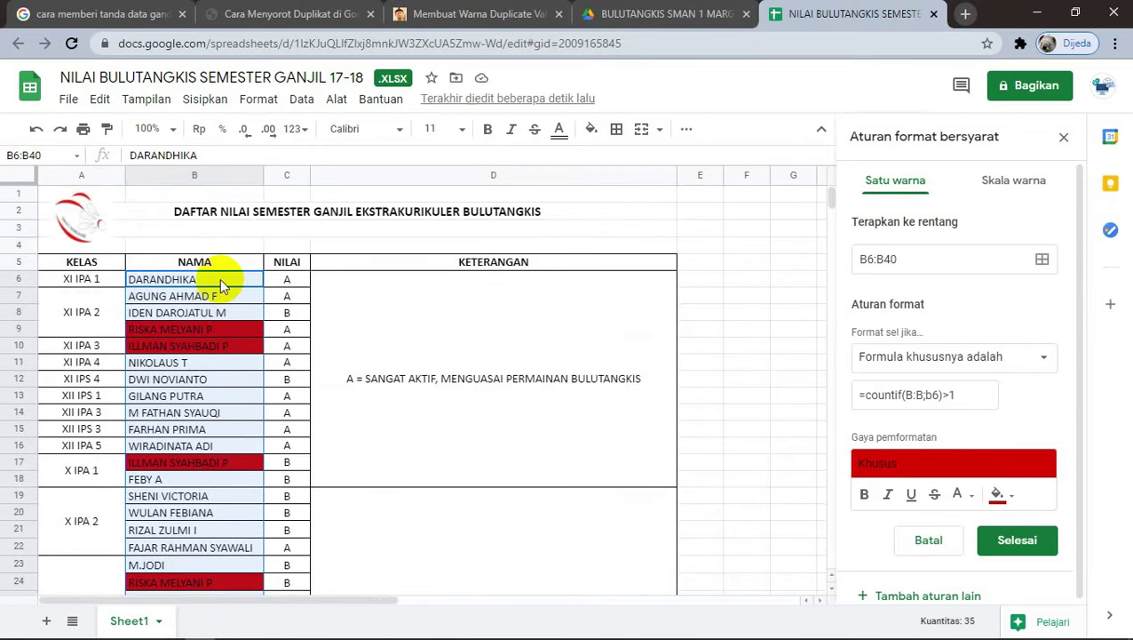
scroll(202, 590, down, 2)
scroll(203, 591, down, 1)
scroll(203, 591, down, 2)
scroll(202, 591, down, 1)
scroll(199, 581, up, 3)
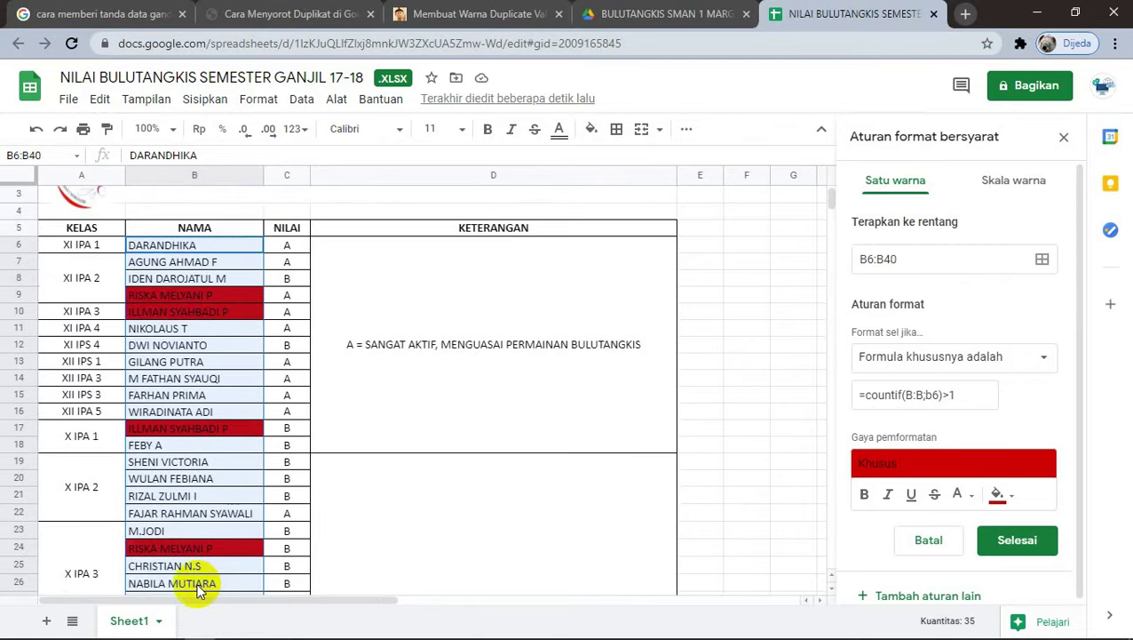
scroll(195, 582, up, 1)
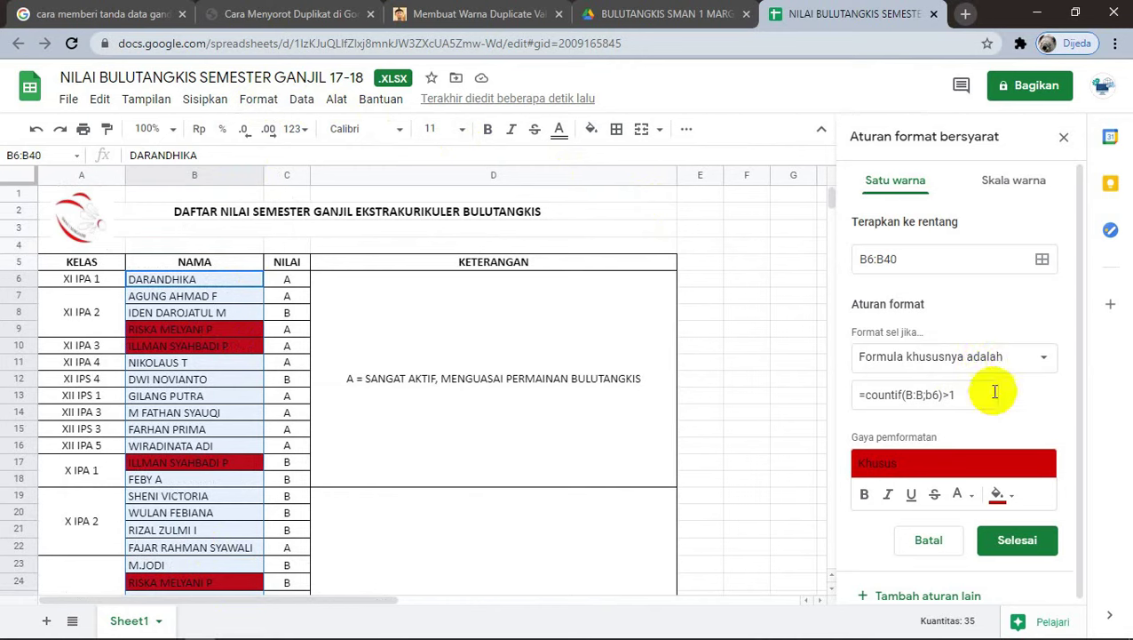
drag(981, 393, 856, 397)
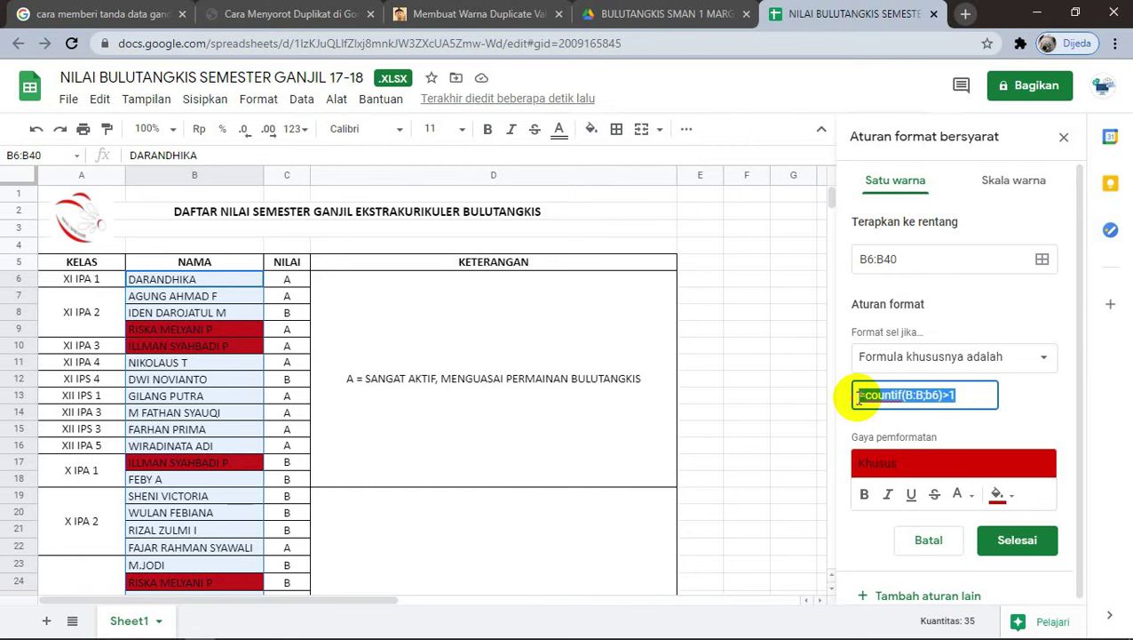
click(923, 394)
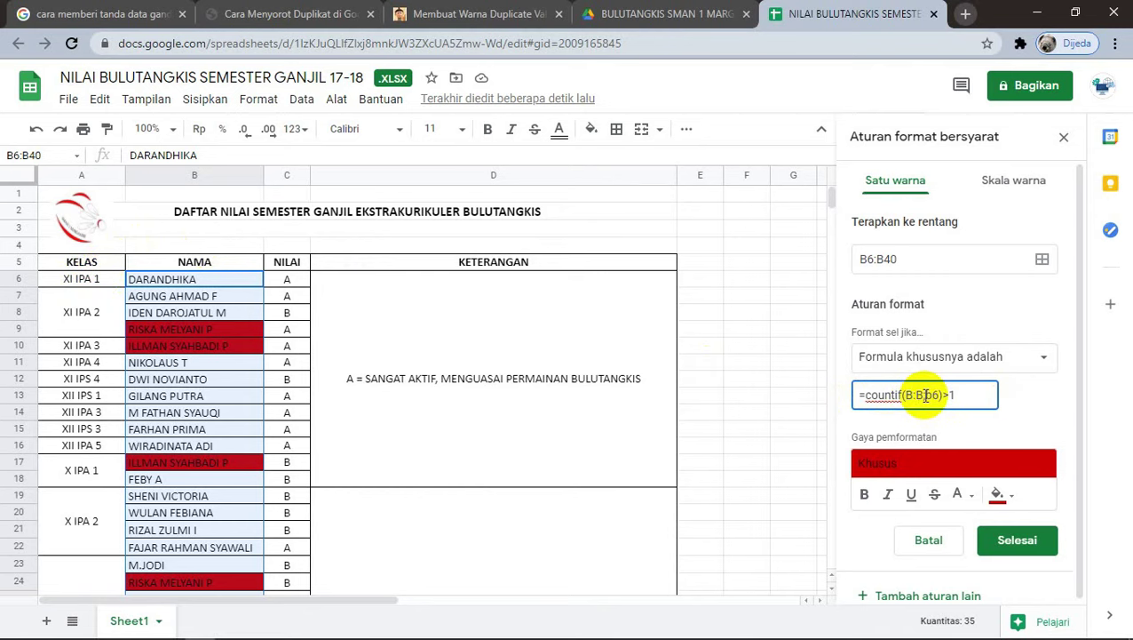
mouse_move(89, 280)
mouse_down()
mouse_move(93, 476)
mouse_move(98, 322)
mouse_up()
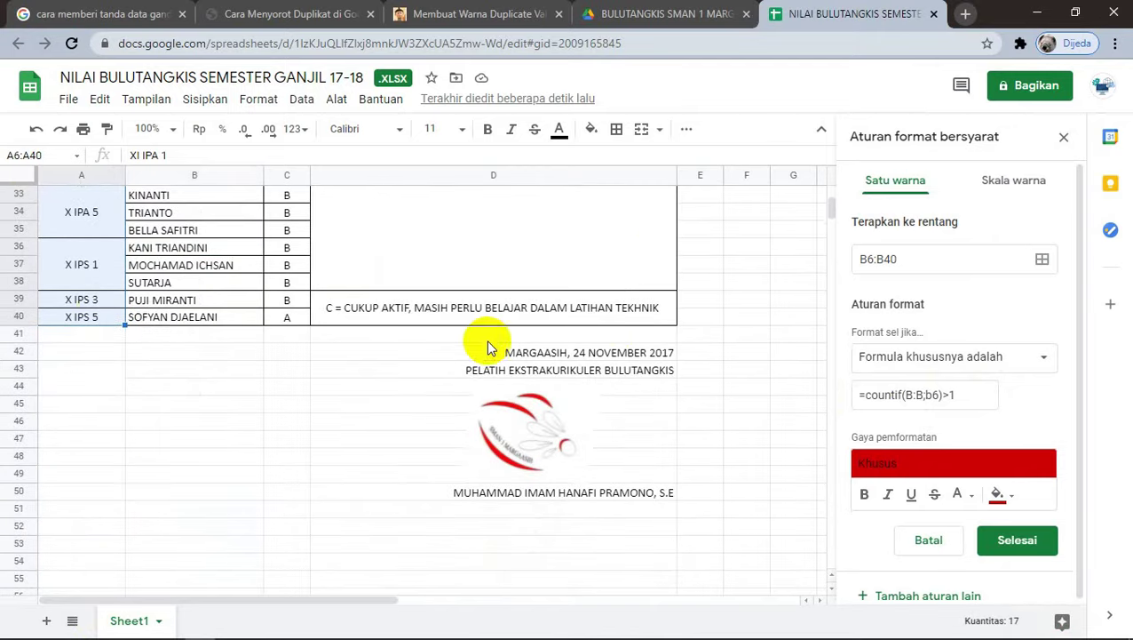
scroll(486, 340, up, 5)
scroll(486, 339, up, 4)
scroll(486, 340, up, 2)
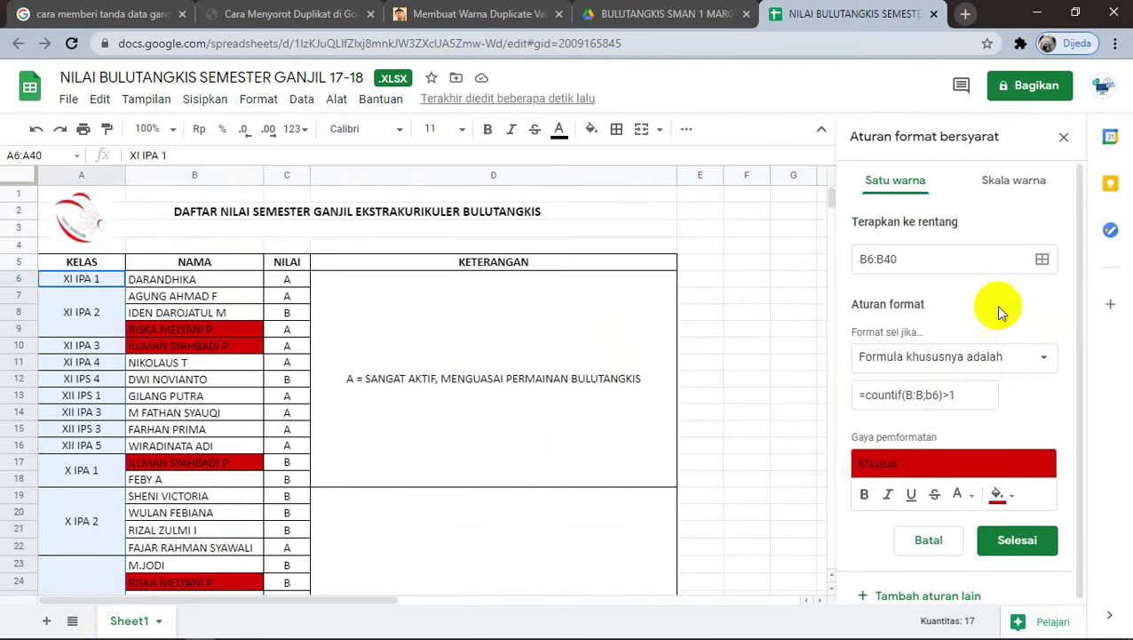
click(871, 258)
Step: Change the rule's apply-to range from B6:B40 to a6:a40
key(BackSpace)
key(BackSpace)
text(a6)
key(Right)
key(Right)
key(Right)
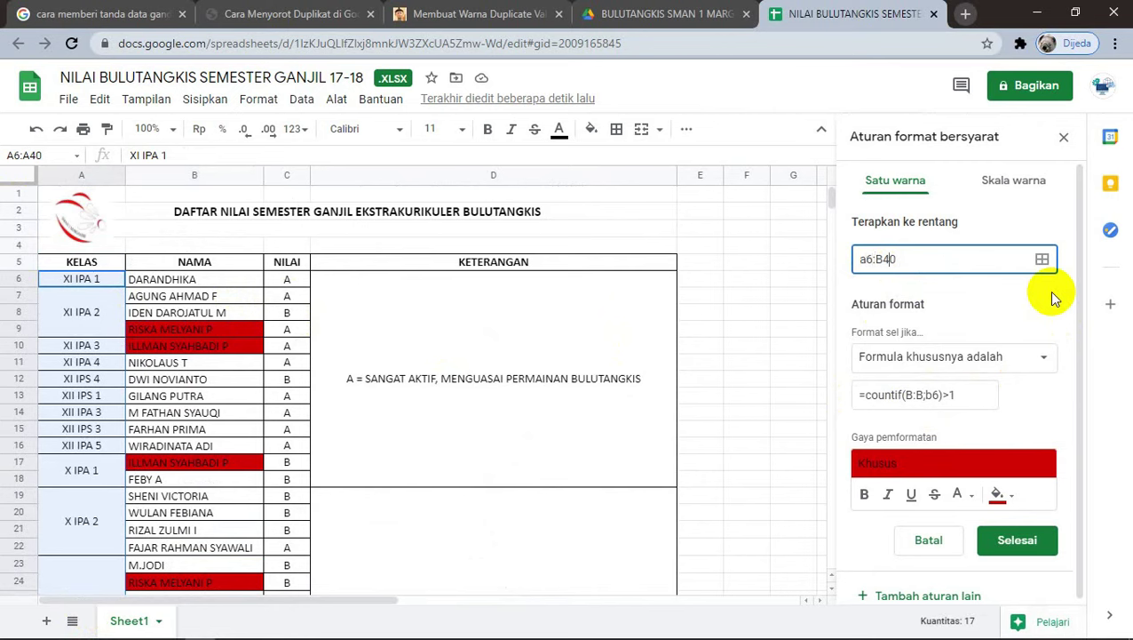
key(Left)
key(BackSpace)
text(a)
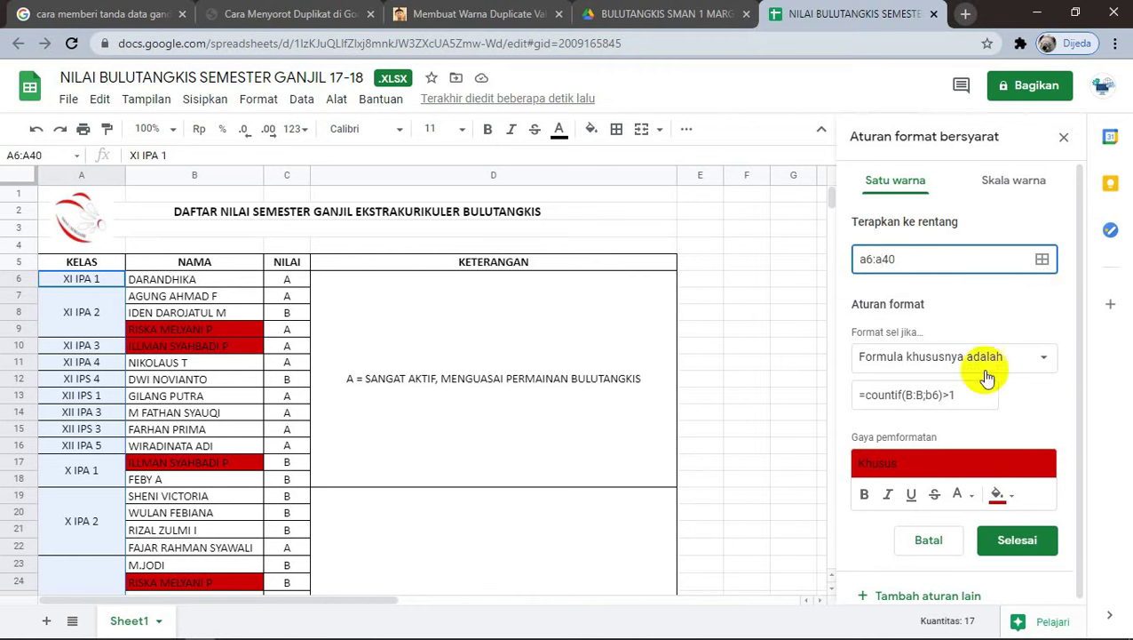
Step: Rewrite the custom formula as =countif(a:a;a6)>1 to check class duplicates
click(915, 395)
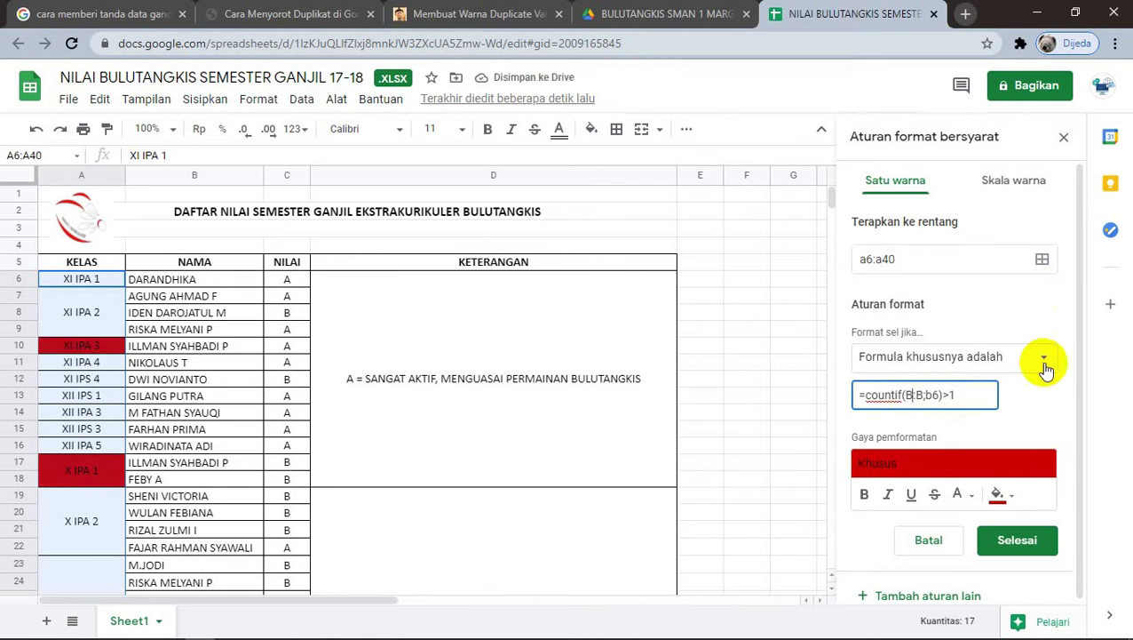
key(BackSpace)
text(a)
key(BackSpace)
text(a)
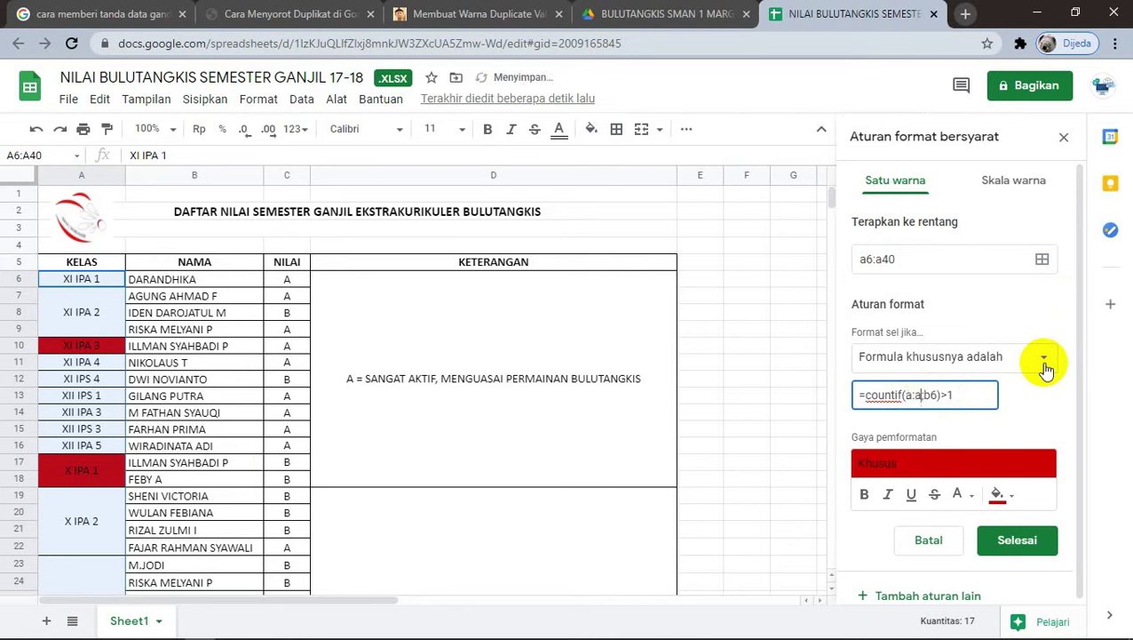
key(BackSpace)
text(a)
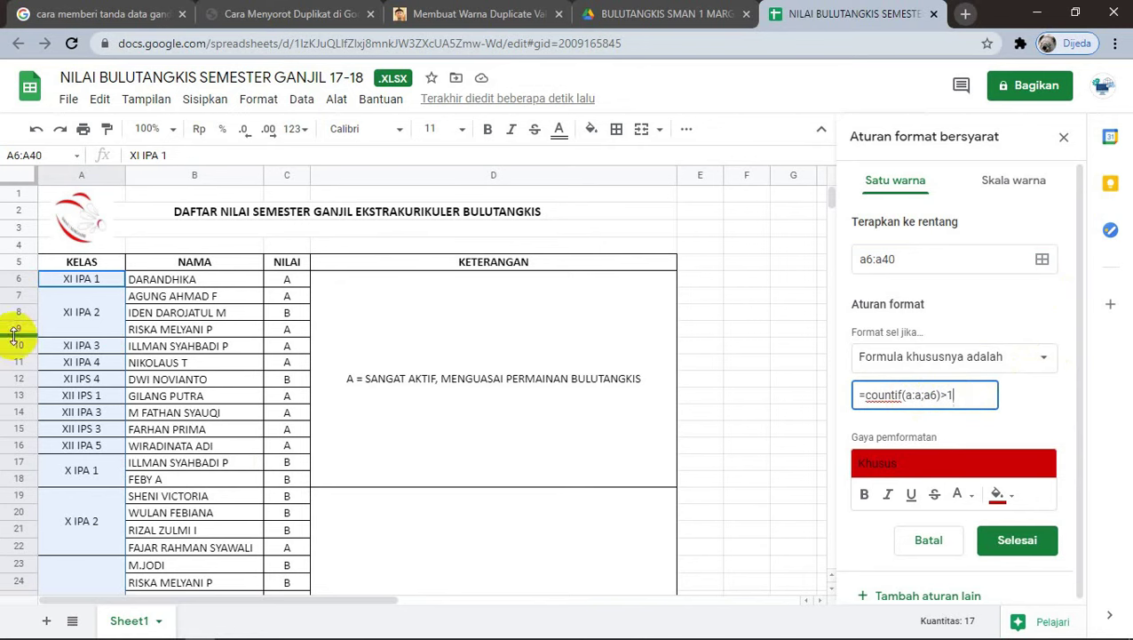
Step: Change cell A15 from XII IPS 3 to XII IPA 3 so A14 and A15 turn red
click(98, 429)
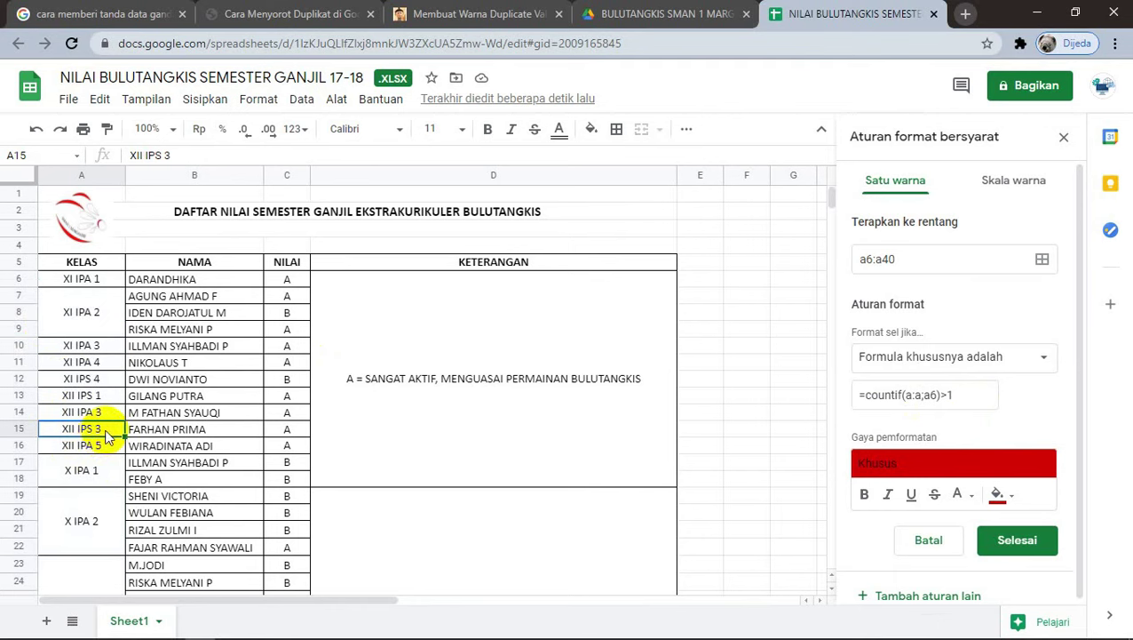
click(221, 157)
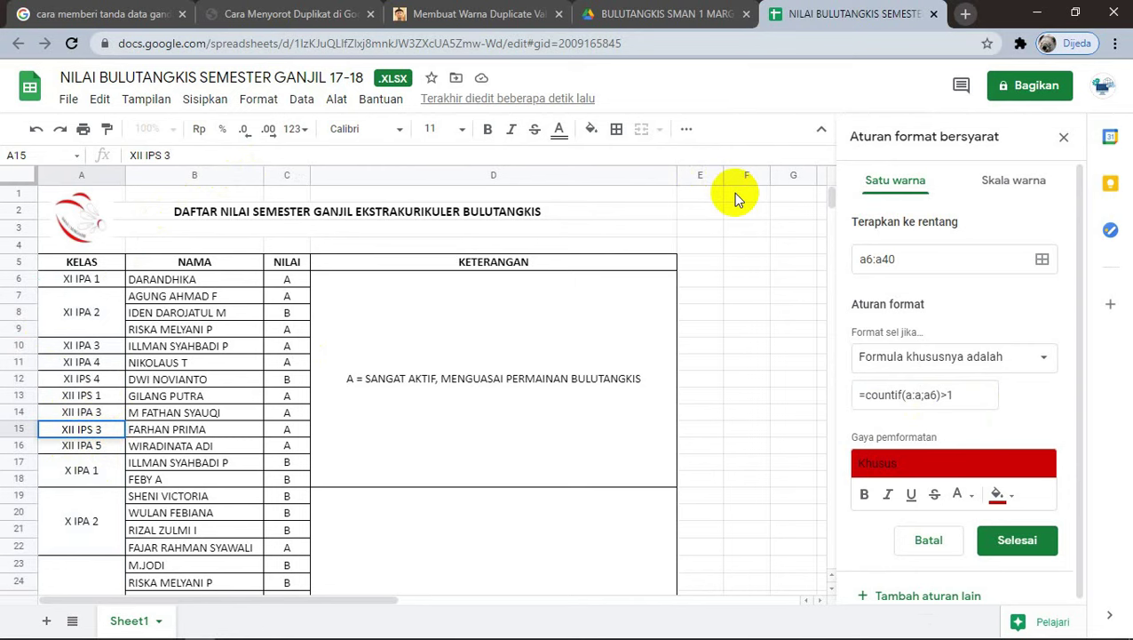
key(BackSpace)
key(BackSpace)
key(BackSpace)
text(a3)
key(BackSpace)
key(BackSpace)
text(A)
text( 3)
click(259, 478)
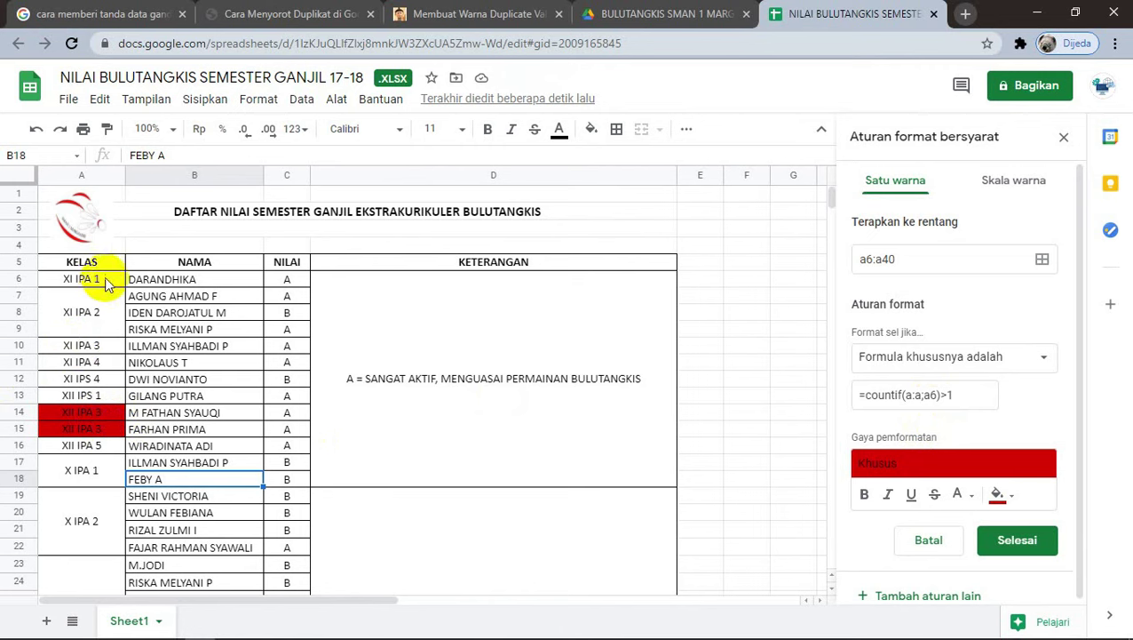
drag(968, 397, 856, 392)
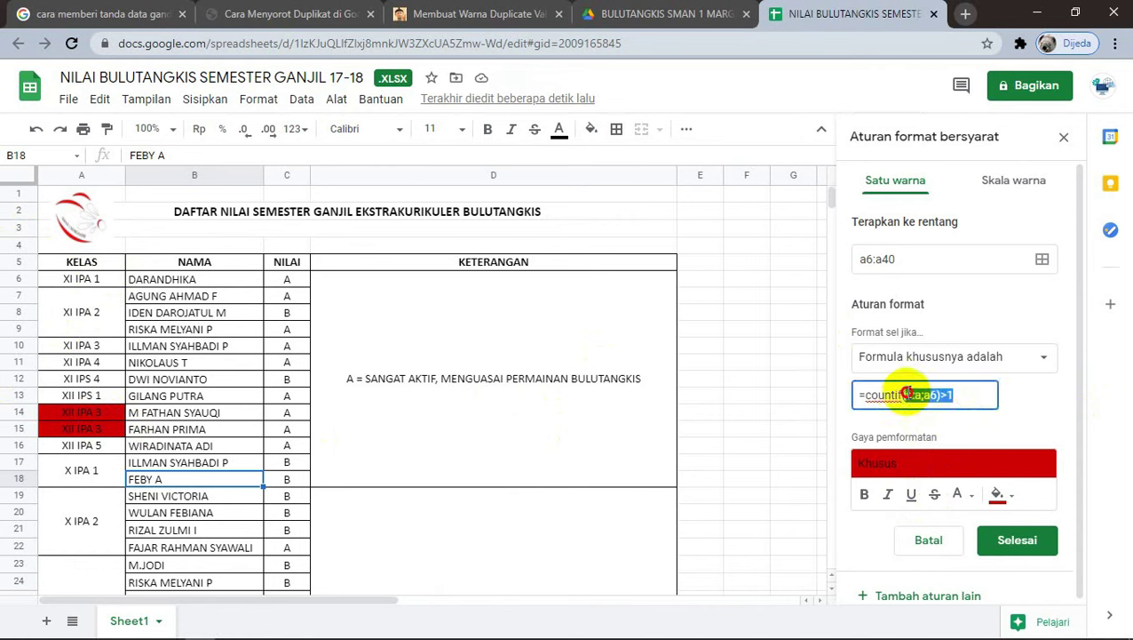